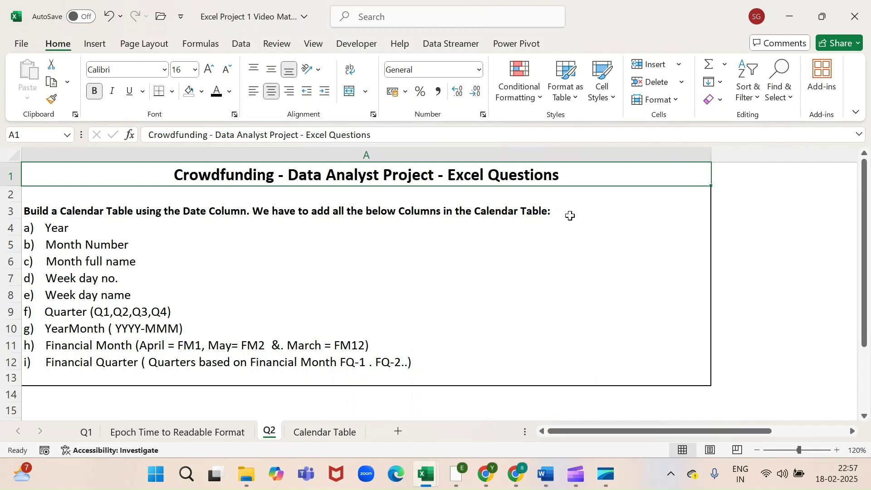
# - Select the calendar table task and its list of required columns, then go to the Calendar Table sheet
pyautogui.click(256, 213)
pyautogui.moveTo(266, 216); pyautogui.dragTo(322, 226)
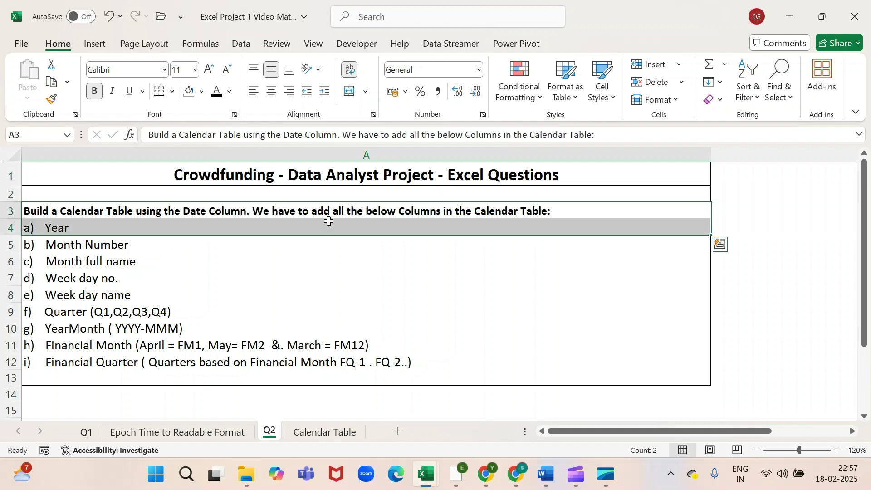
pyautogui.click(369, 214)
pyautogui.moveTo(128, 229); pyautogui.dragTo(114, 362)
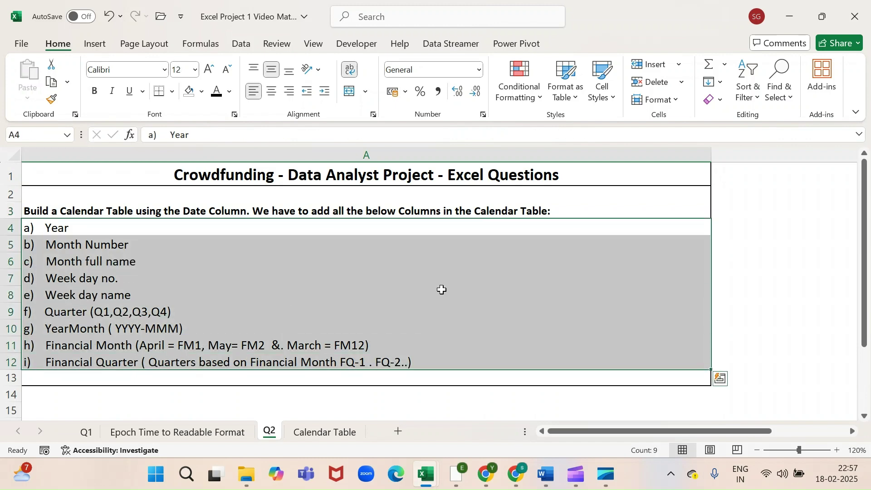
pyautogui.click(323, 434)
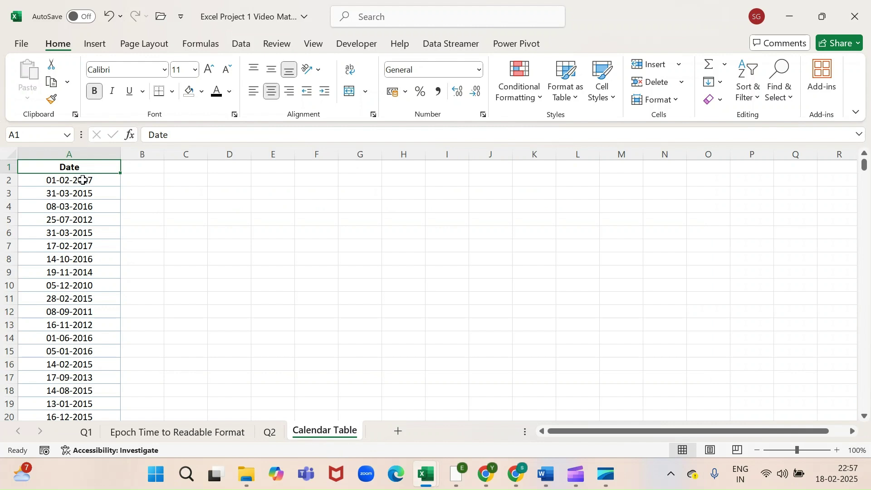
# - Create a table with headers from range $A$1:$A$365893 and load it into Power Query
pyautogui.click(244, 46)
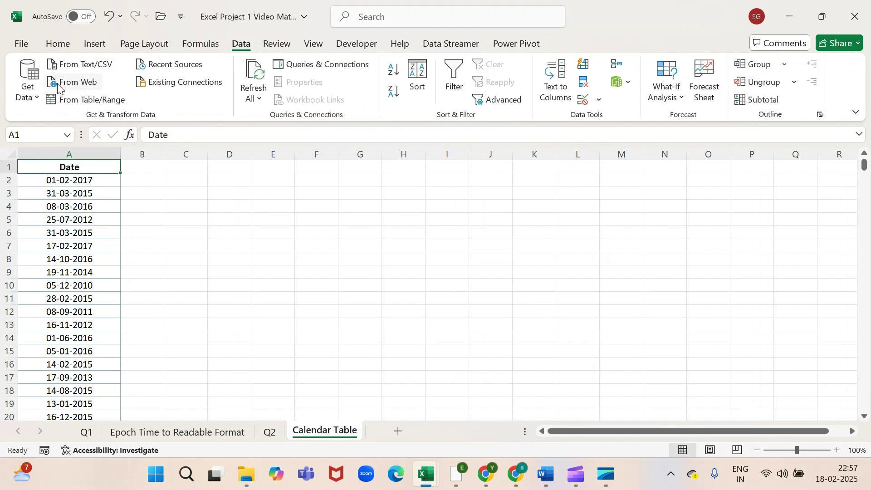
pyautogui.click(68, 100)
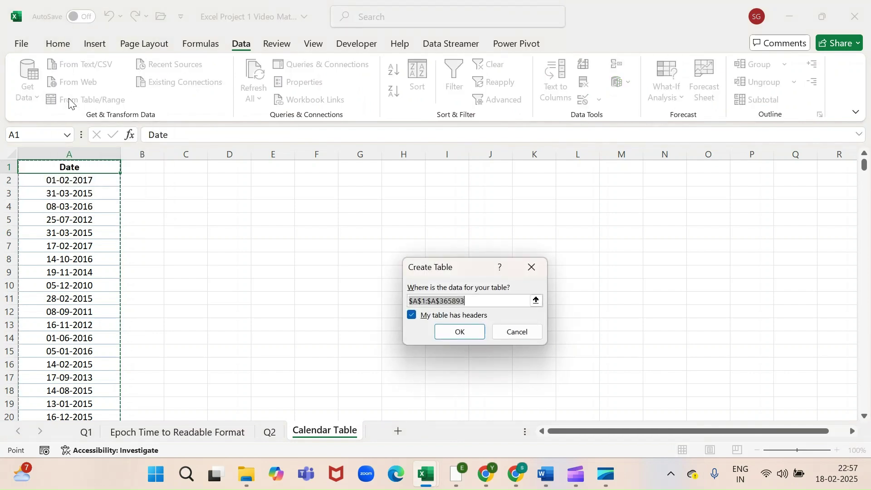
pyautogui.click(96, 167)
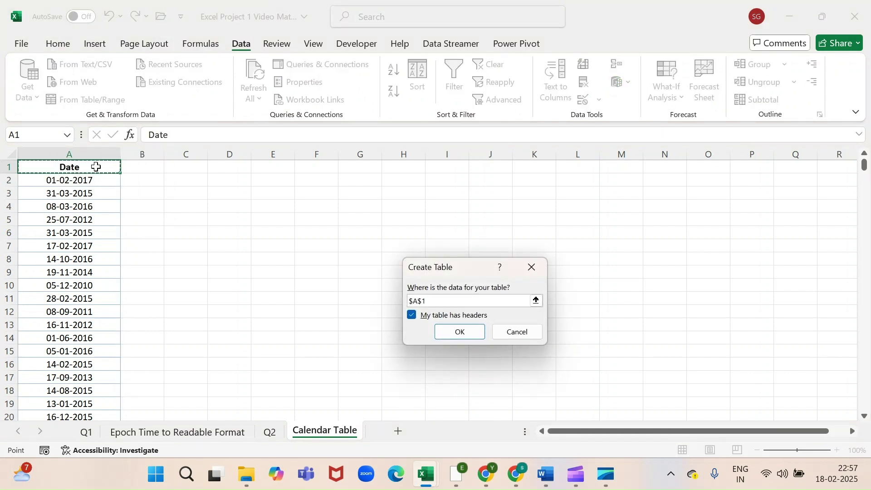
pyautogui.hotkey('ctrl', 'shift', 'Down')
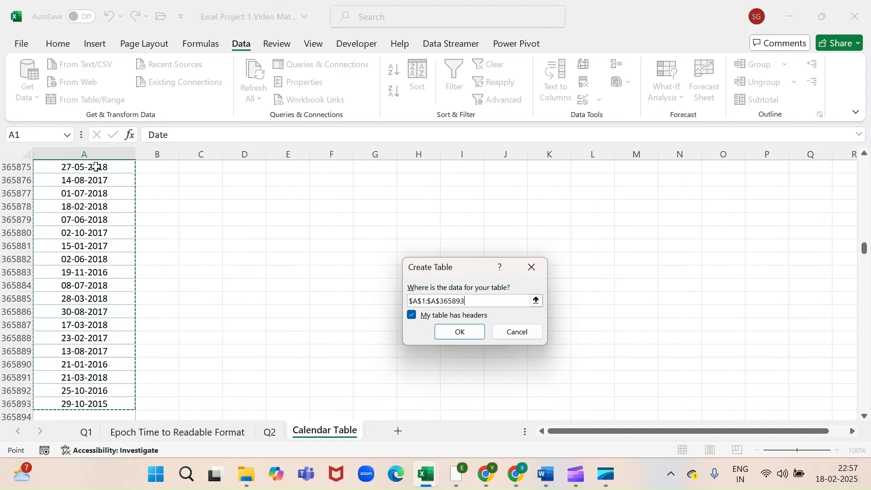
pyautogui.click(448, 337)
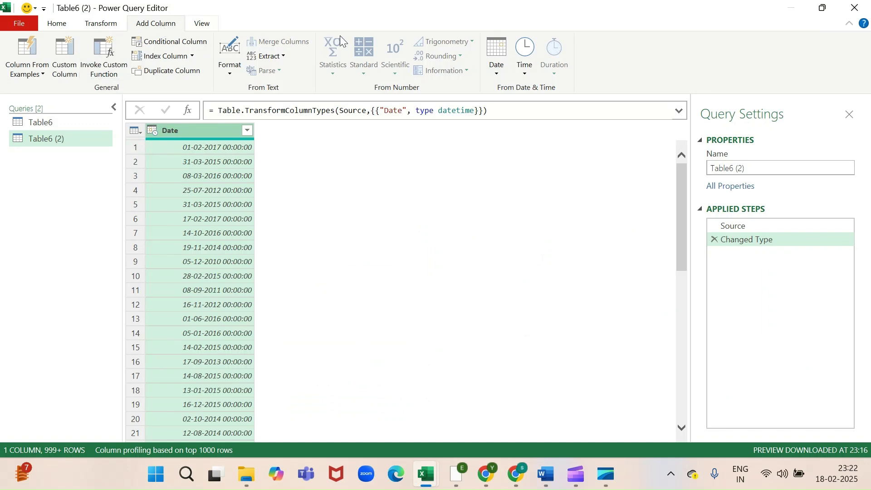
# - Add a Year column derived from the Date column
pyautogui.click(495, 73)
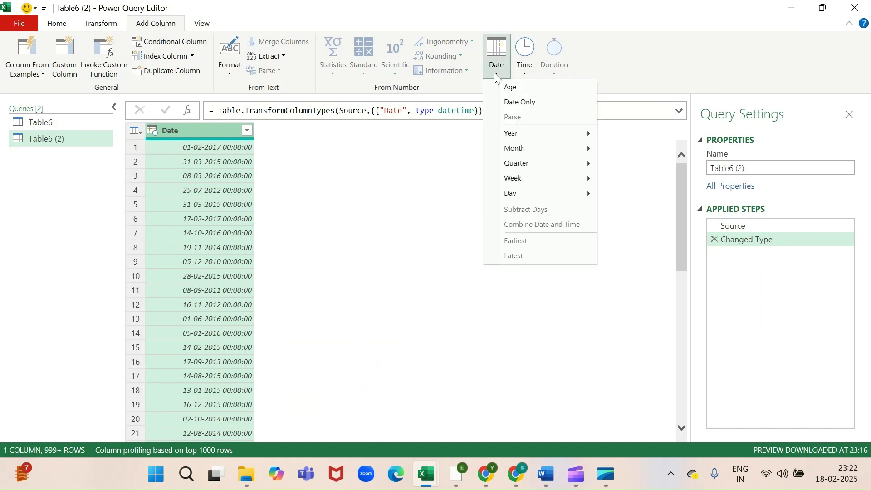
pyautogui.moveTo(513, 134)
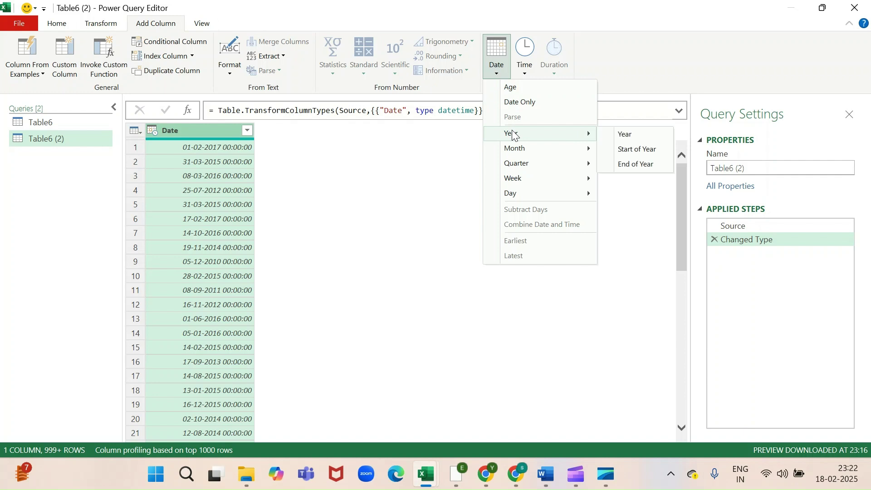
pyautogui.click(624, 135)
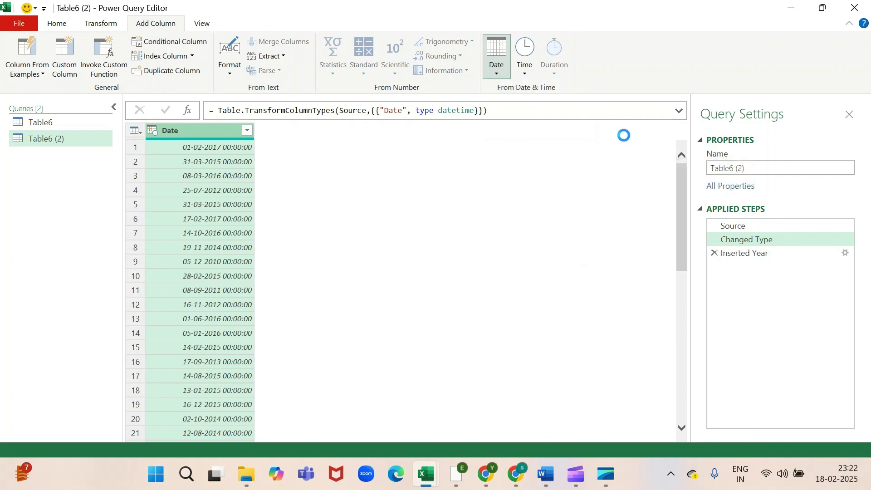
pyautogui.click(211, 132)
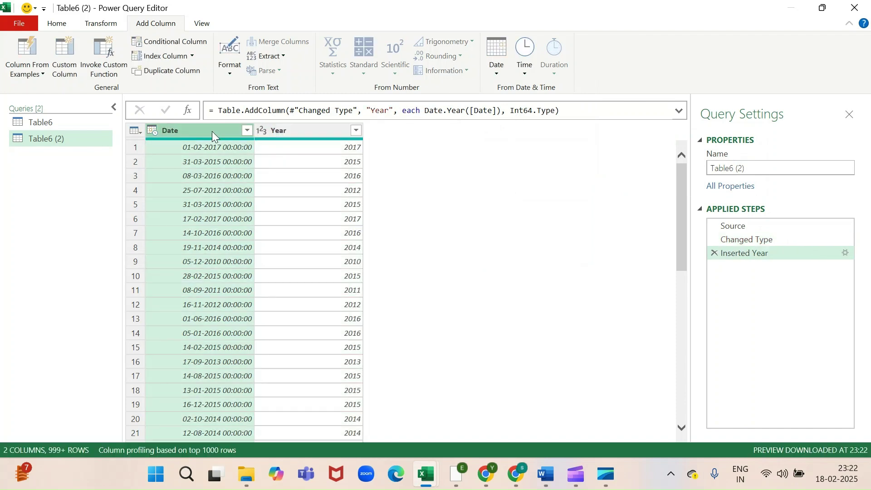
# - Add a Month number column derived from Date
pyautogui.click(497, 73)
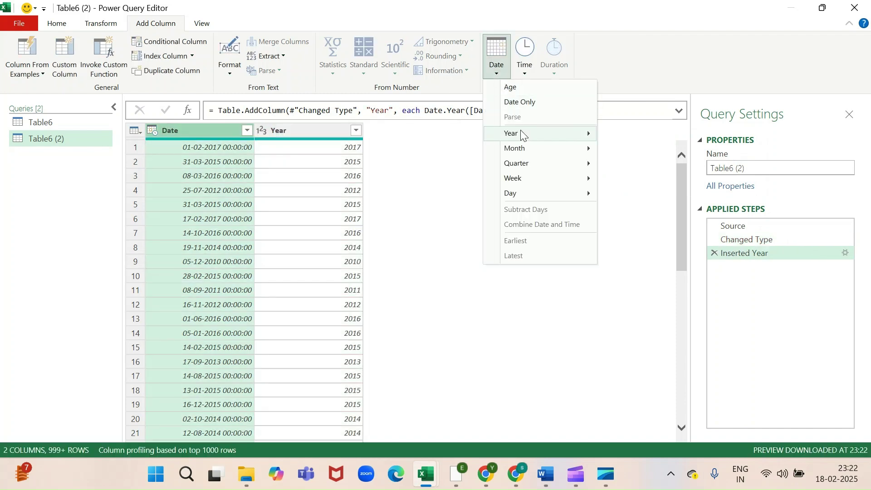
pyautogui.moveTo(529, 149)
pyautogui.click(631, 151)
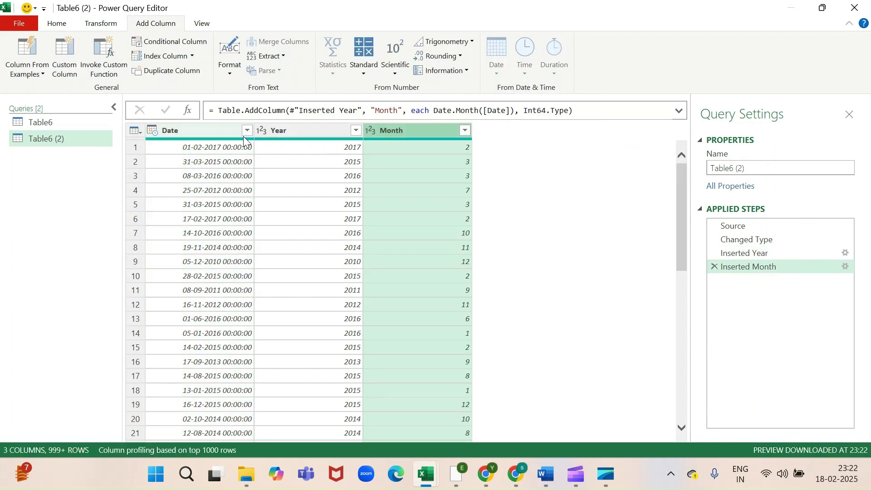
pyautogui.click(203, 132)
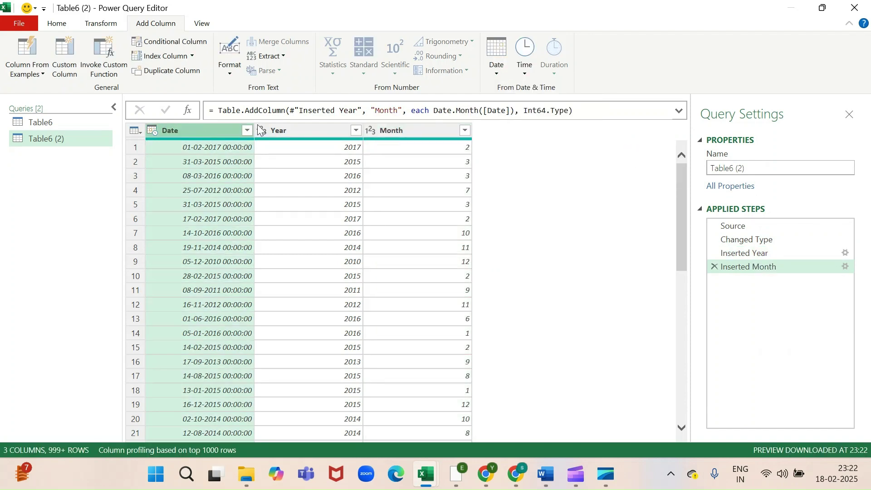
# - Add a Month Name column derived from Date
pyautogui.click(494, 69)
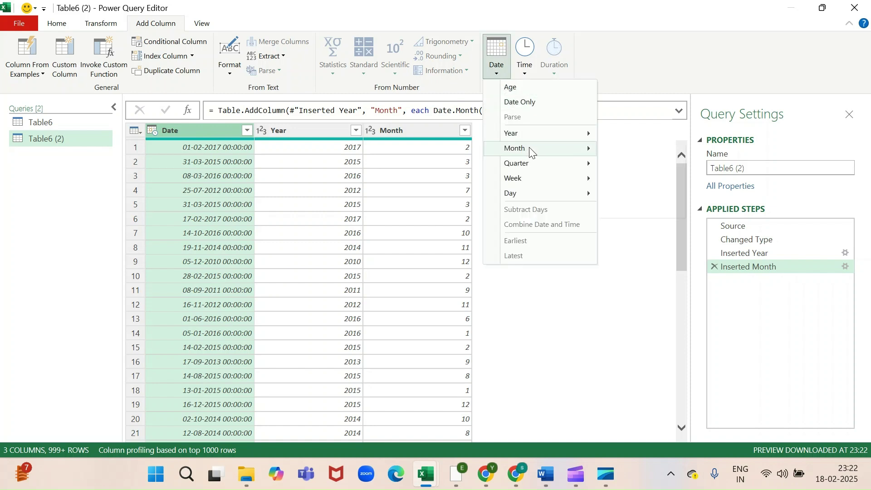
pyautogui.moveTo(527, 149)
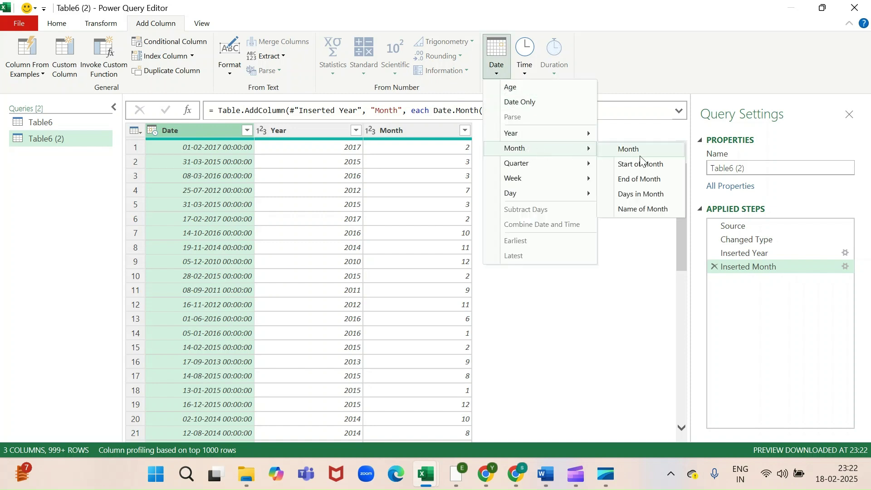
pyautogui.click(646, 209)
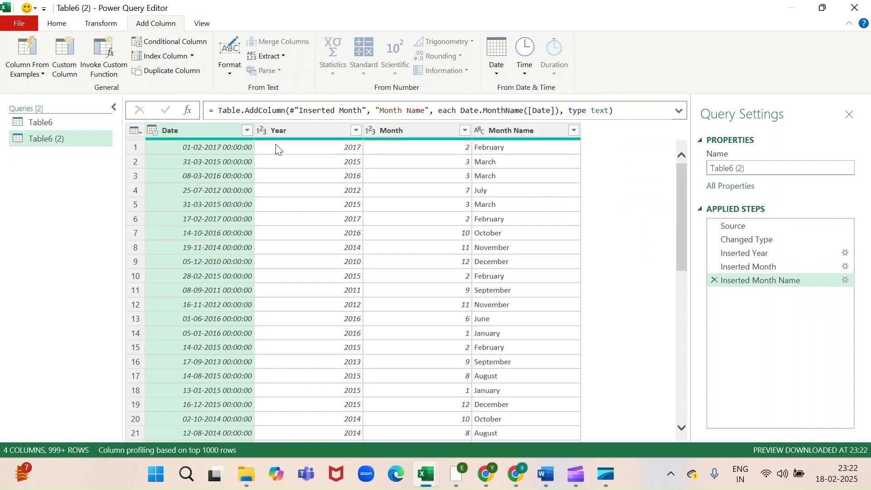
pyautogui.click(185, 133)
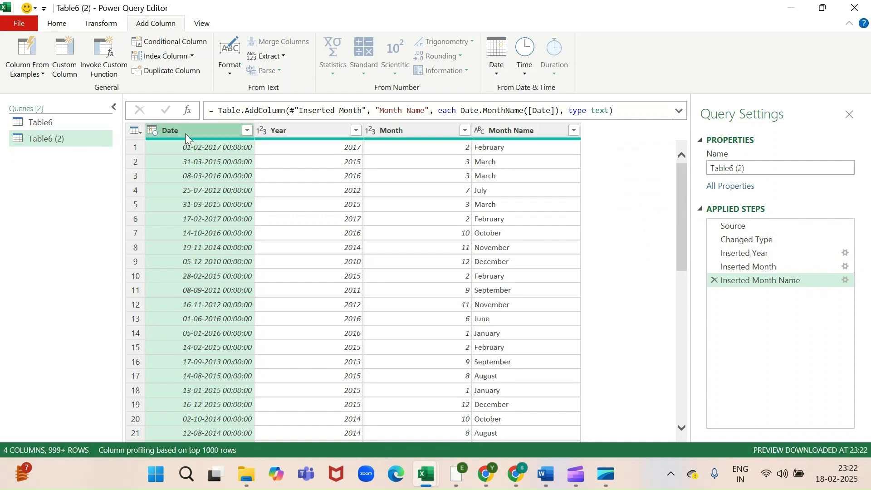
# - Add a Week of Year column derived from Date
pyautogui.click(491, 75)
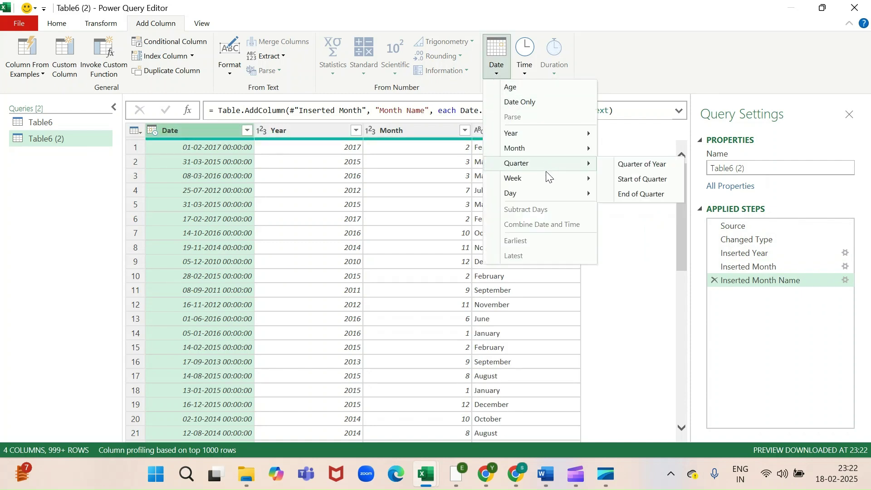
pyautogui.moveTo(547, 176)
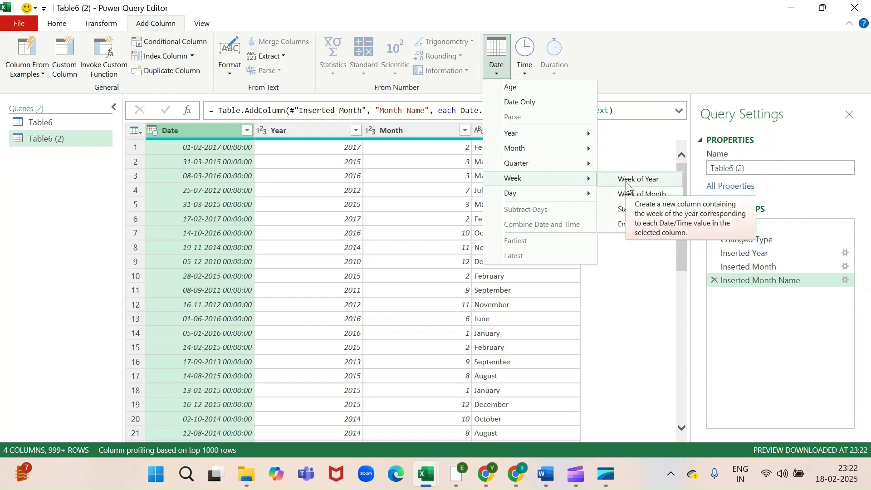
pyautogui.click(658, 180)
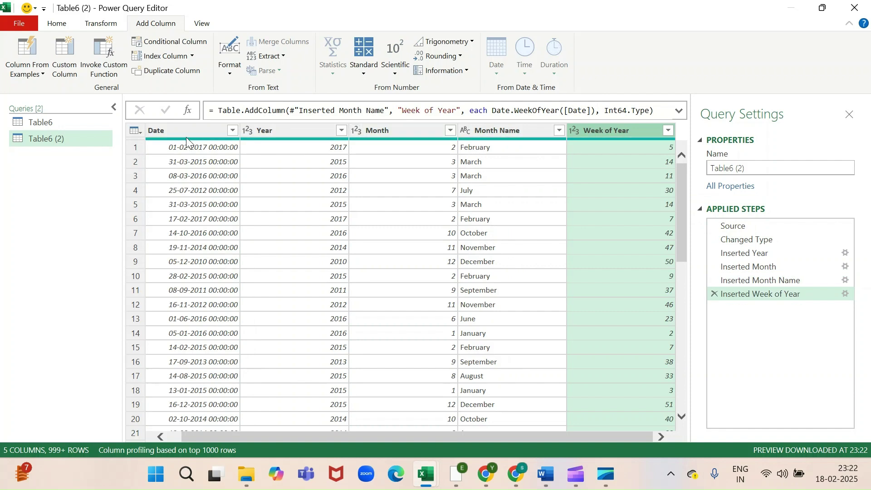
pyautogui.click(184, 132)
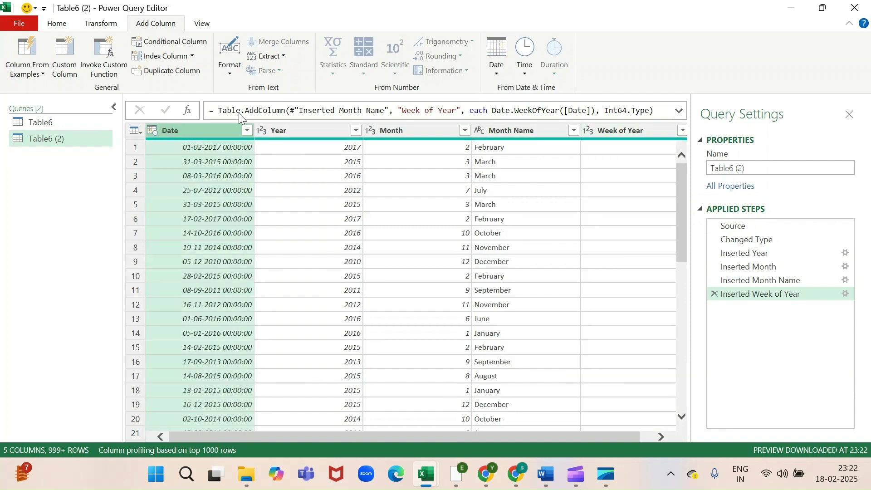
# - Add a Day of Week column derived from Date
pyautogui.click(495, 72)
pyautogui.moveTo(522, 183)
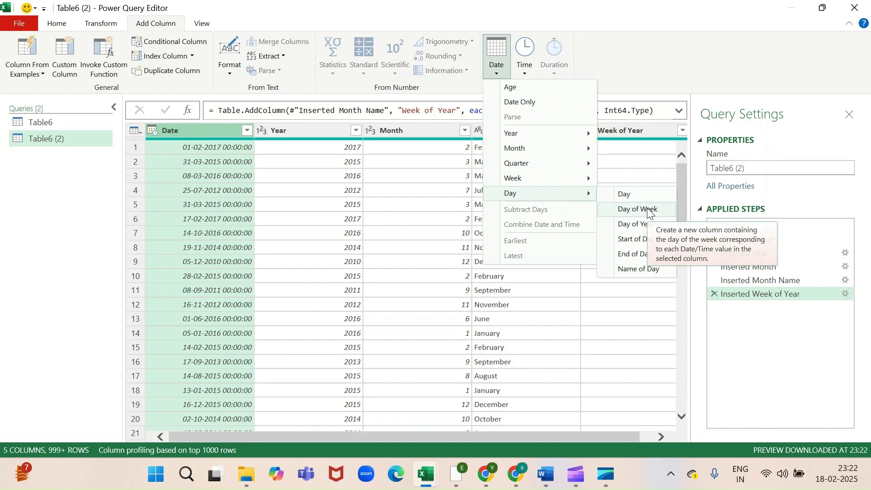
pyautogui.click(650, 210)
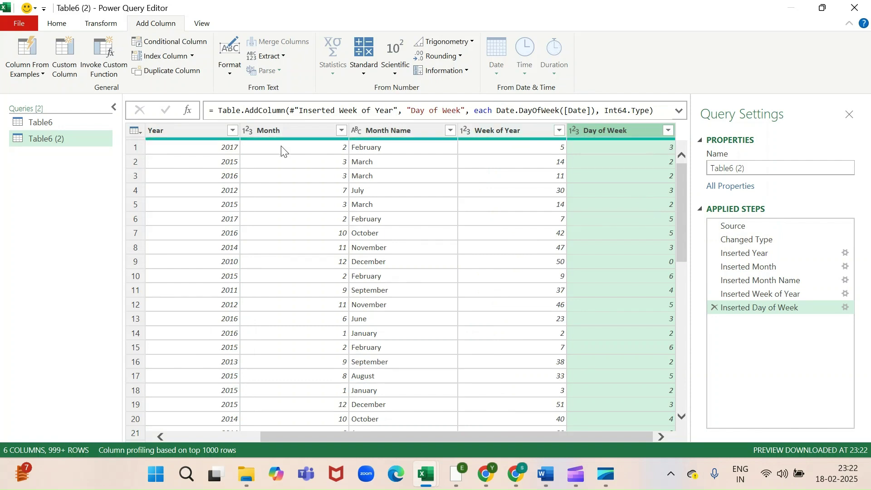
pyautogui.hscroll(-3, 228, 156)
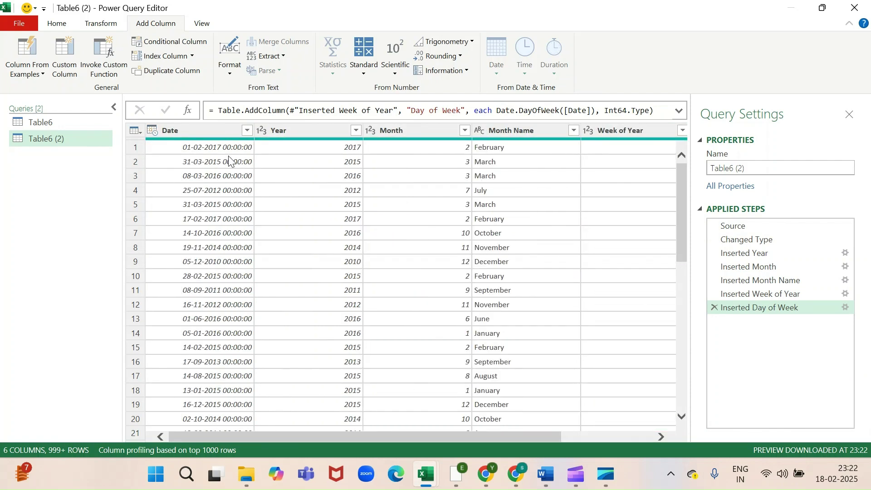
# - Add a Day column holding the day of the month from Date
pyautogui.click(191, 132)
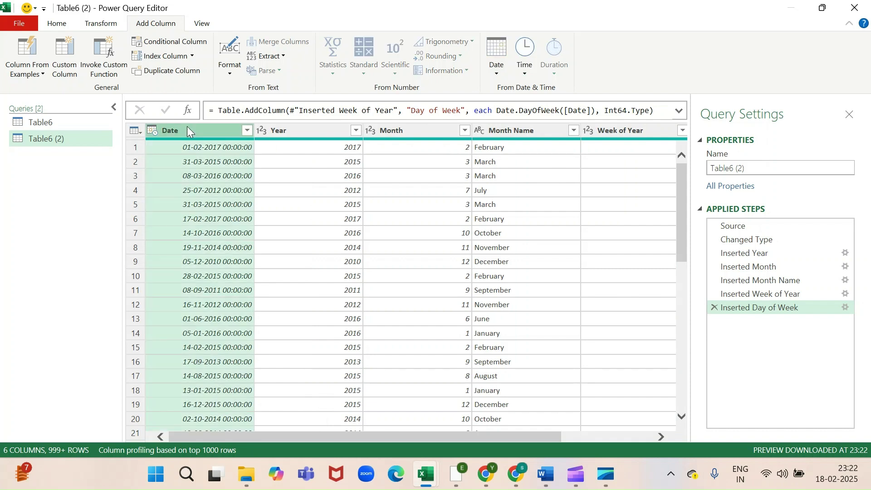
pyautogui.click(491, 73)
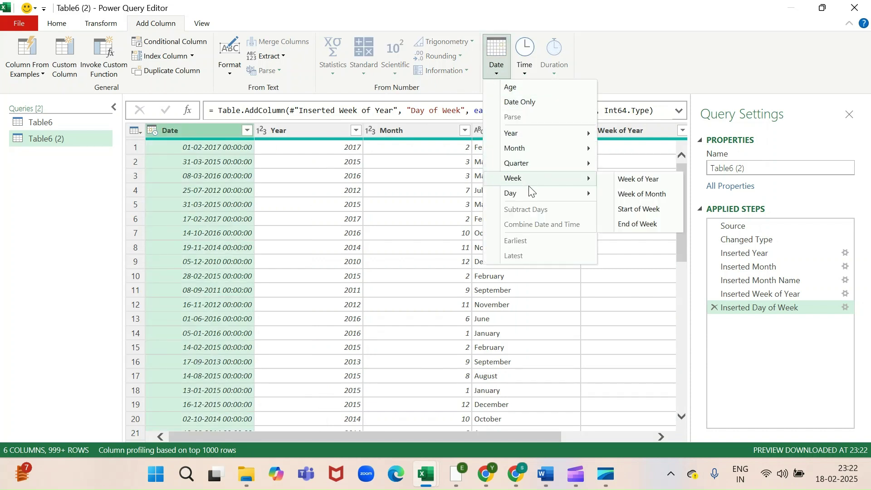
pyautogui.moveTo(531, 191)
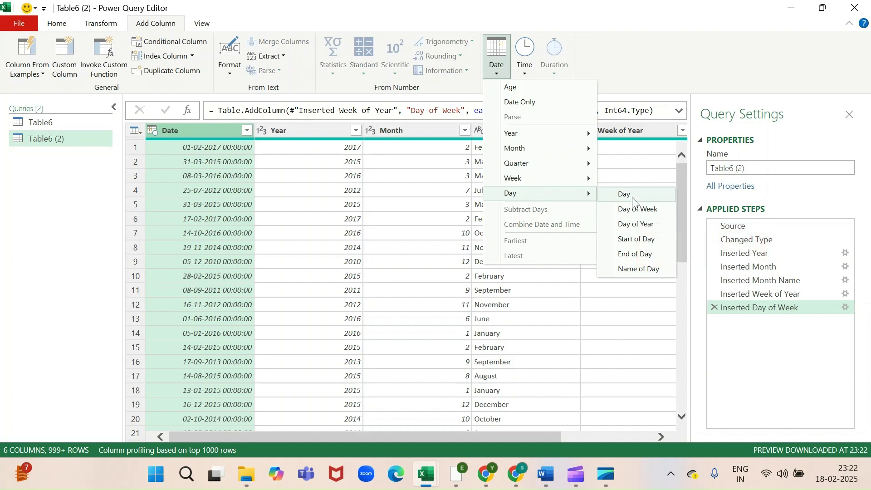
pyautogui.click(630, 195)
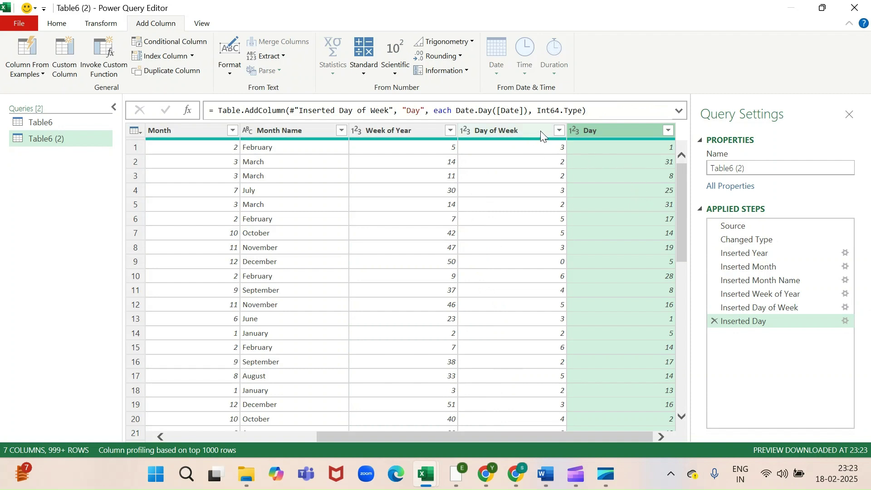
pyautogui.hscroll(-5, 216, 190)
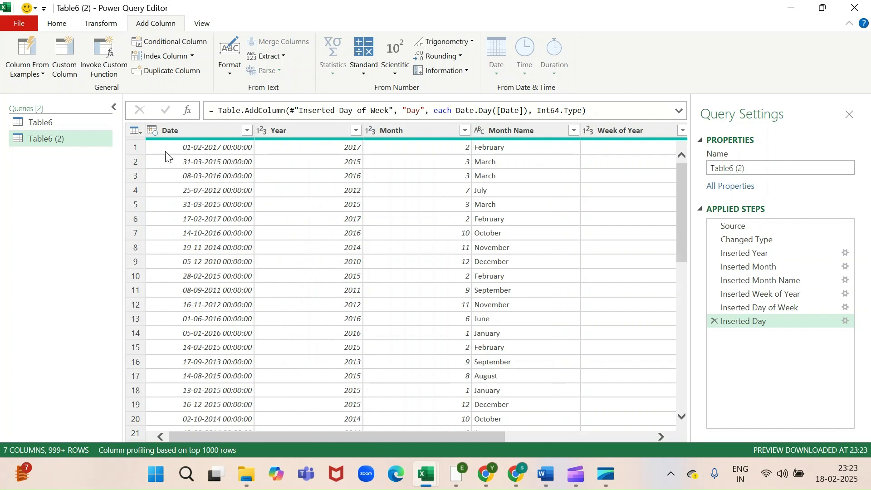
# - Add a Day Name column from Date showing weekday names like Wednesday and Tuesday
pyautogui.click(178, 133)
pyautogui.click(504, 75)
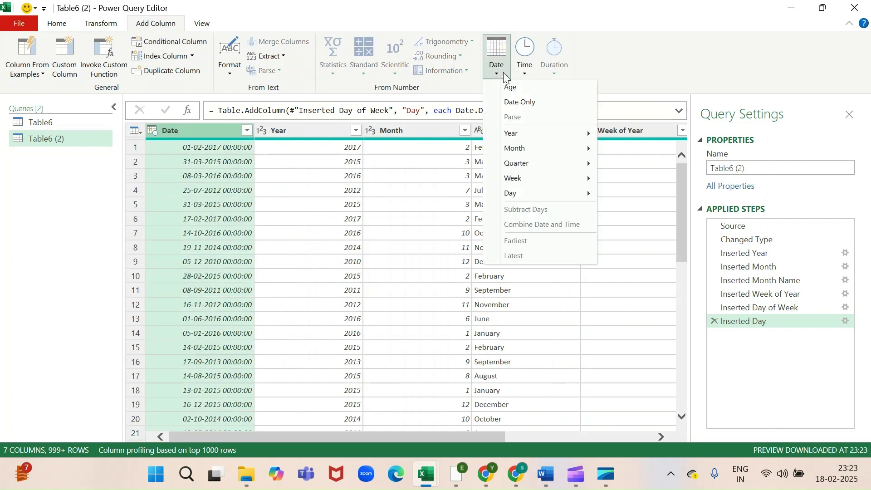
pyautogui.moveTo(537, 194)
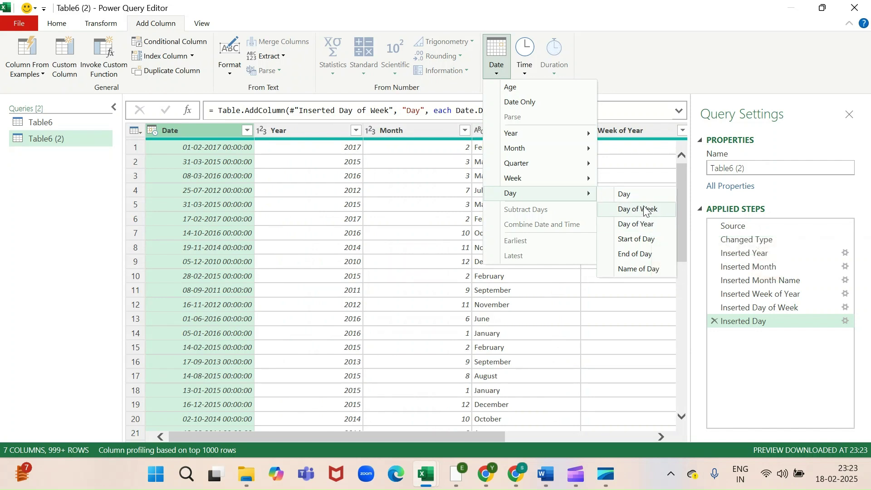
pyautogui.click(638, 269)
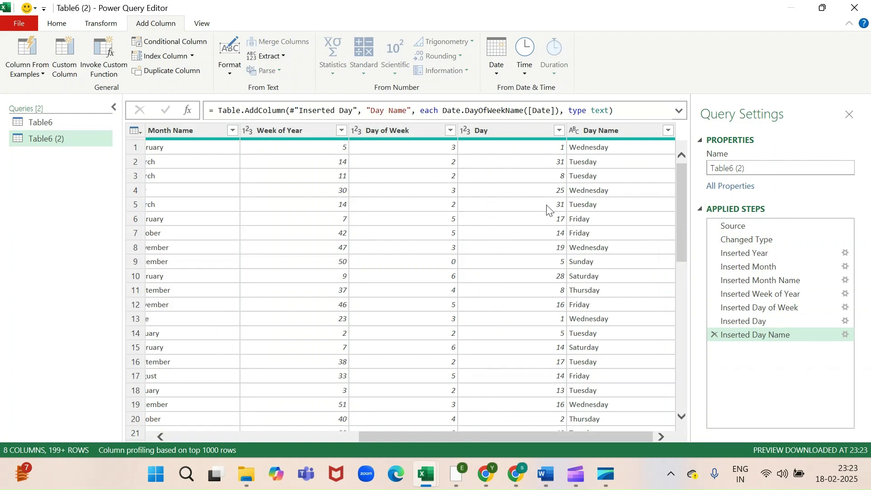
# - Start a custom column and rename it from 'Custom' to 'Quarter'
pyautogui.click(67, 68)
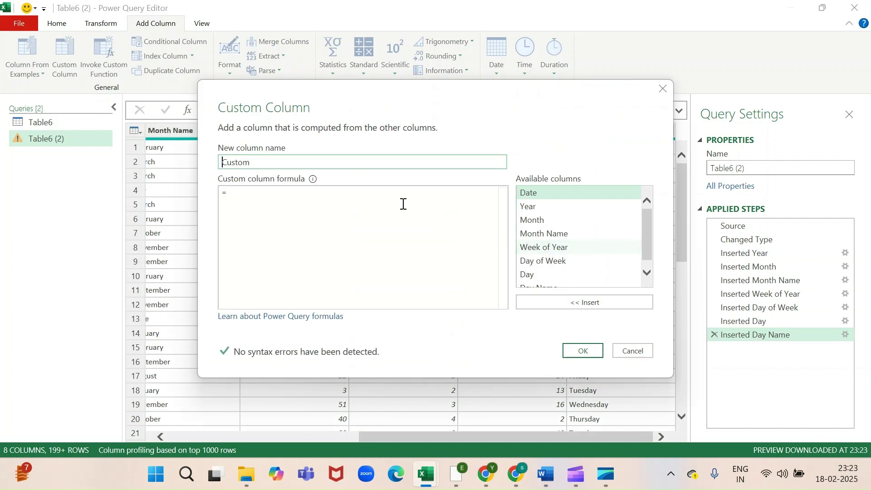
pyautogui.doubleClick(357, 166)
pyautogui.press('BackSpace')
pyautogui.write('Quarter')
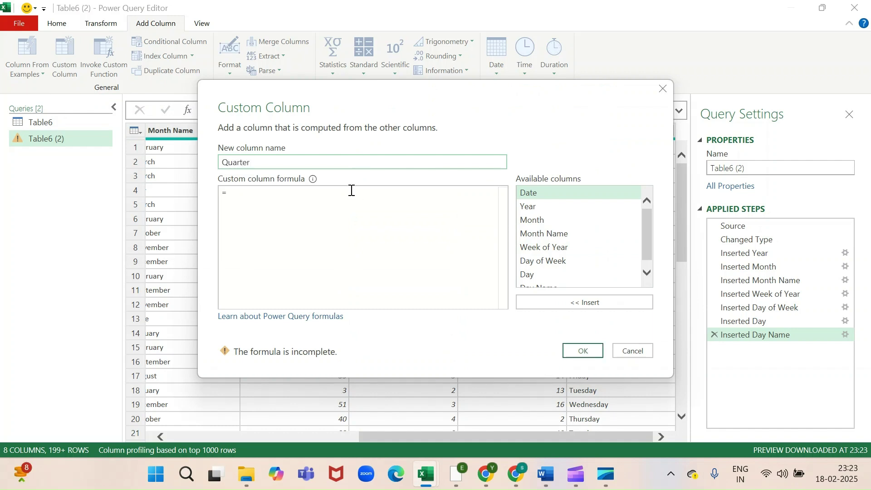
pyautogui.press('Tab')
pyautogui.click(334, 238)
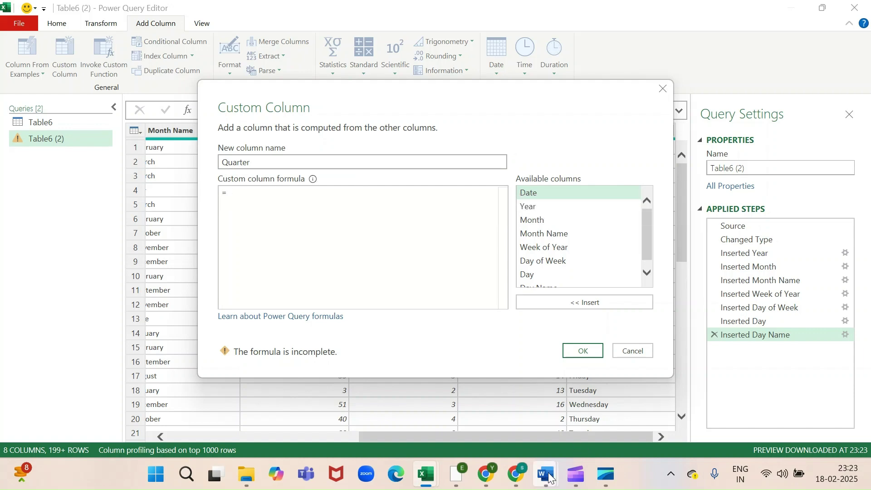
# - Copy the Quarter formula "Q " & Number.ToText(Date.QuarterOfYear([Date])) from Word into the formula box
pyautogui.moveTo(546, 474)
pyautogui.click(592, 408)
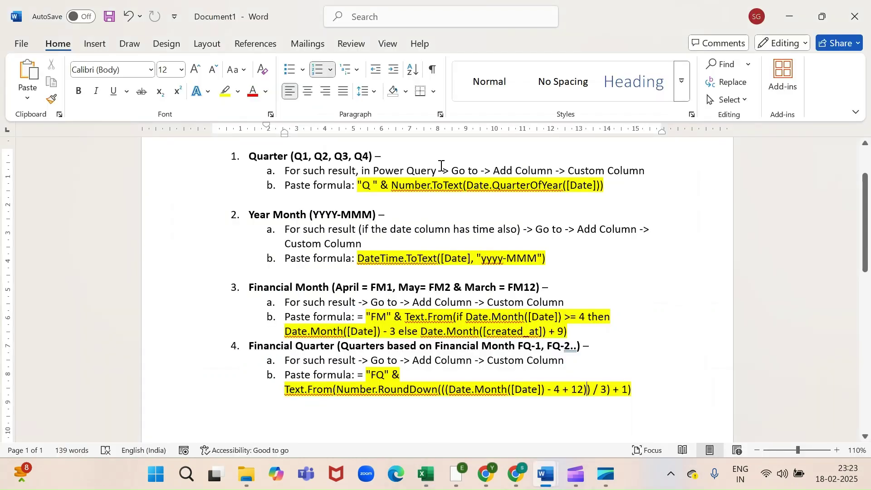
pyautogui.moveTo(358, 185); pyautogui.dragTo(604, 187)
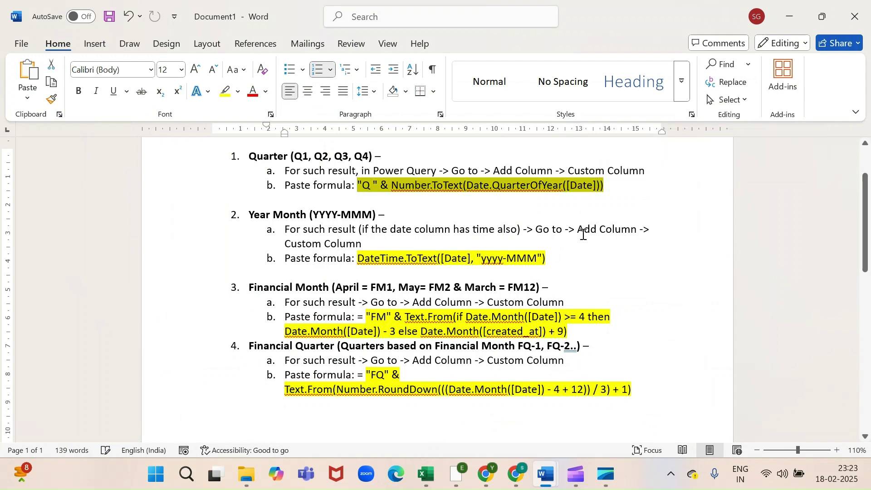
pyautogui.hotkey('ctrl', 'c')
pyautogui.hotkey('alt', 'Tab')
pyautogui.click(380, 205)
pyautogui.hotkey('ctrl', 'v')
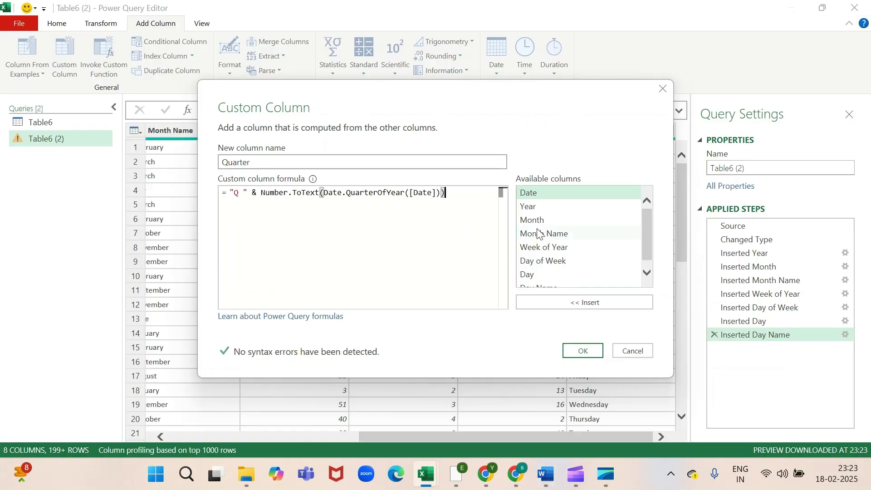
# - Create the Quarter column, filled with values Q 1 through Q 4
pyautogui.click(583, 352)
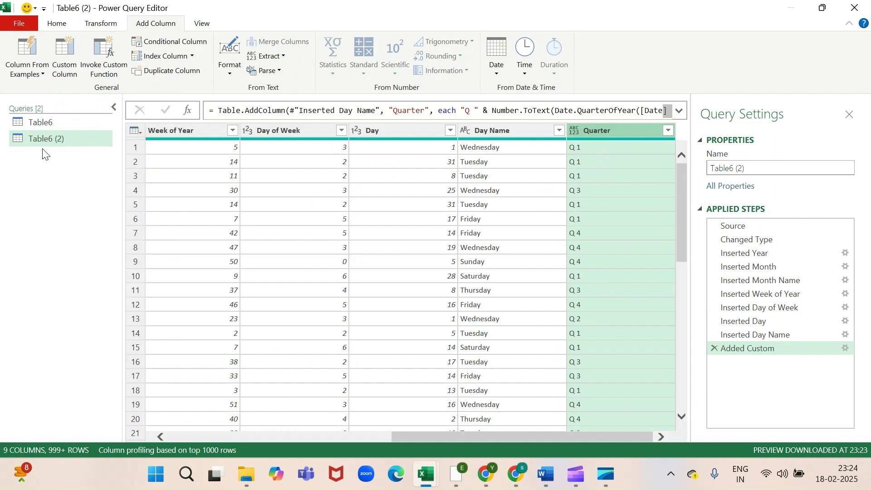
pyautogui.click(66, 49)
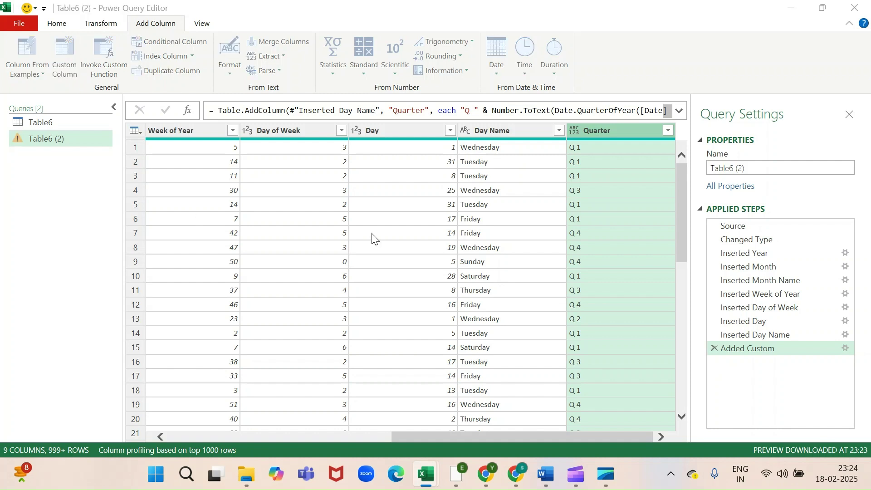
# - Add a 'Year Month' custom column using DateTime.ToText([Date], "yyyy-MMM"), giving values like 2017-Feb
pyautogui.click(290, 165)
pyautogui.doubleClick(290, 165)
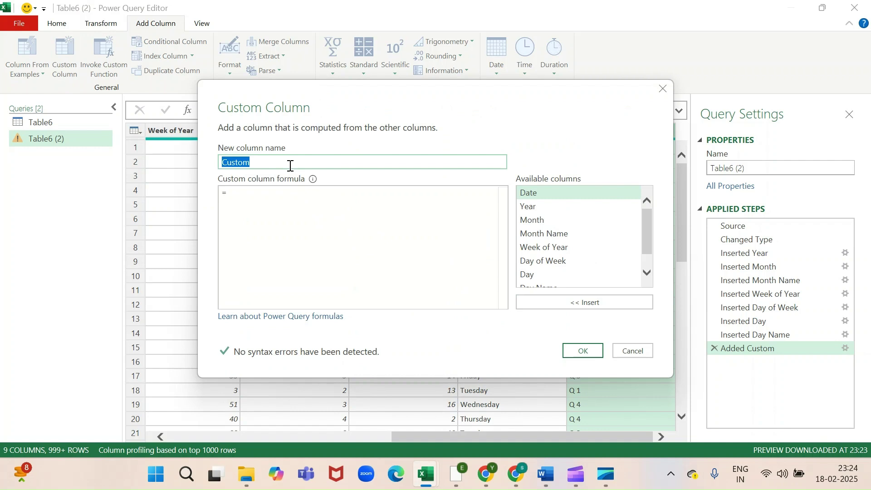
pyautogui.write('Year Month')
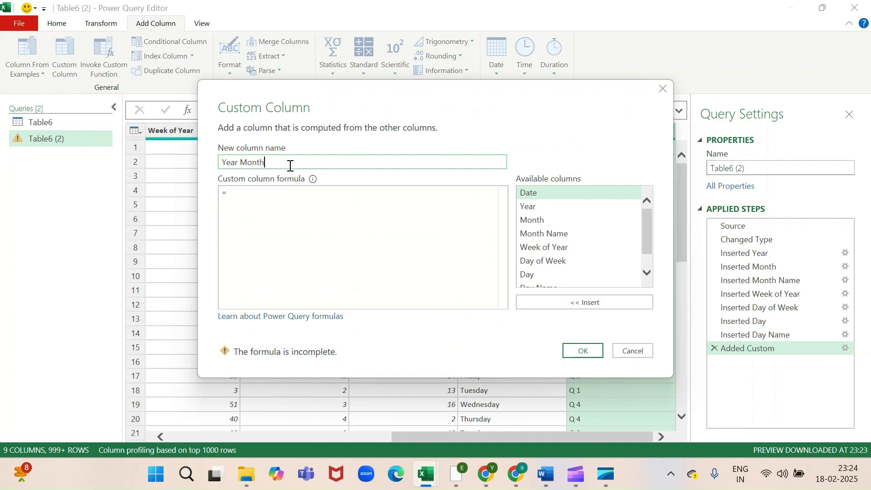
pyautogui.click(294, 211)
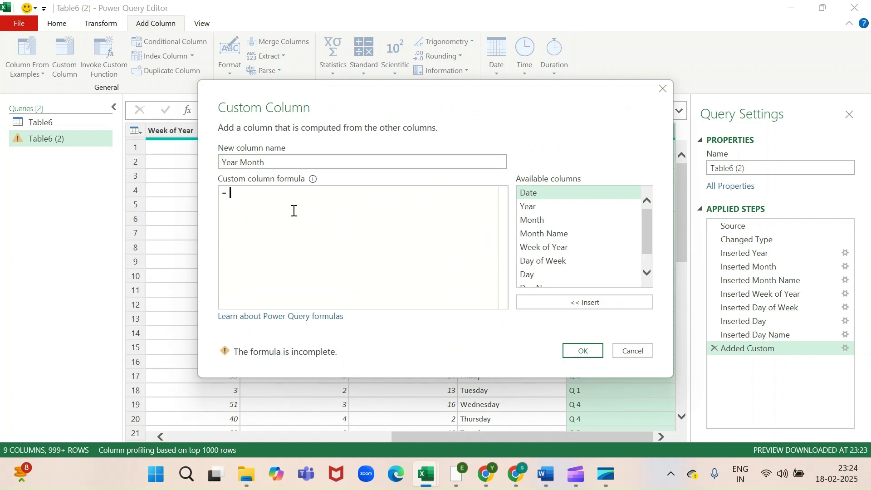
pyautogui.click(544, 484)
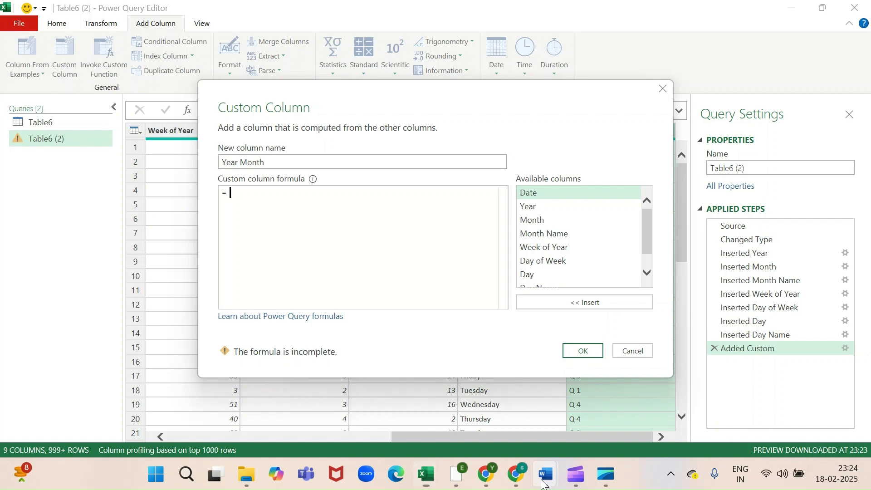
pyautogui.click(603, 395)
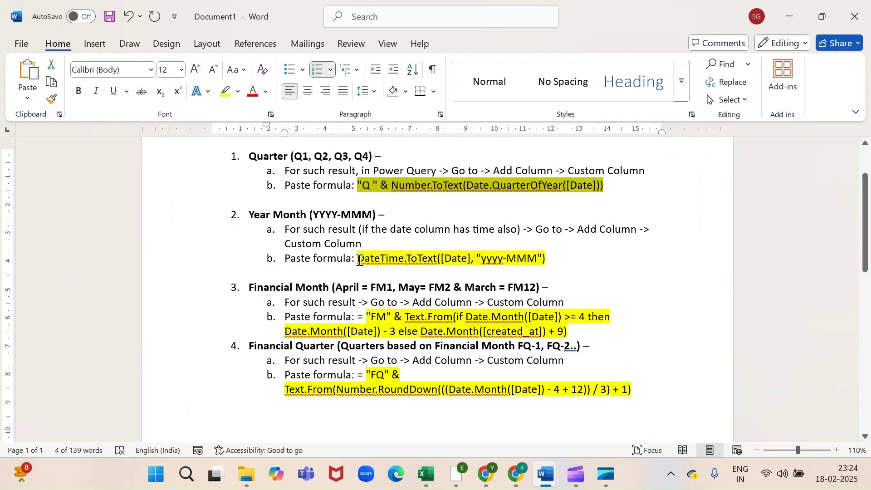
pyautogui.moveTo(358, 260); pyautogui.dragTo(545, 258)
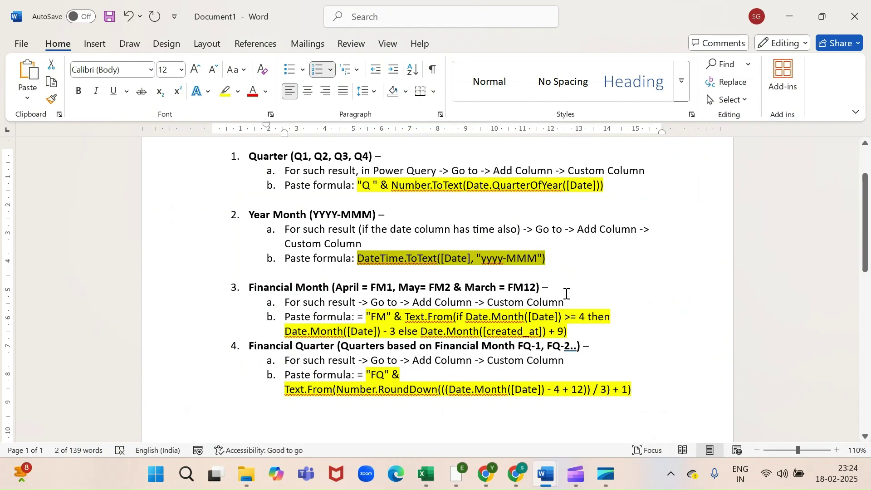
pyautogui.hotkey('alt', 'Tab')
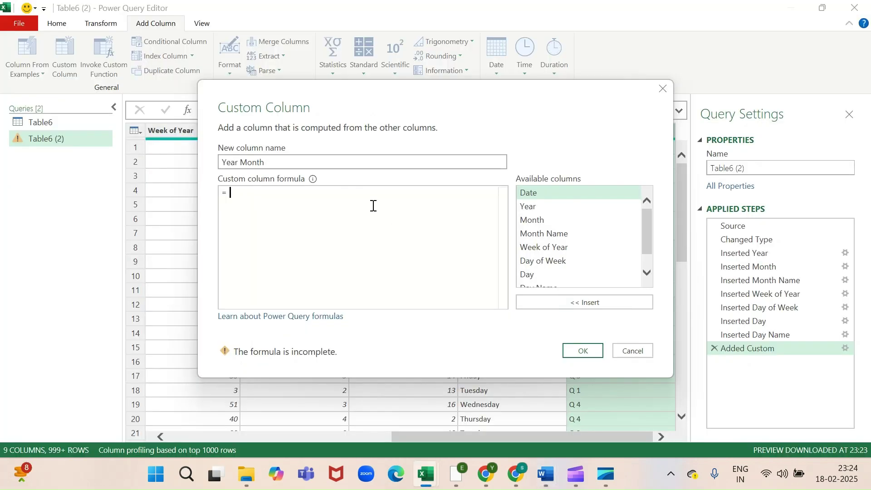
pyautogui.hotkey('ctrl', 'v')
pyautogui.click(587, 353)
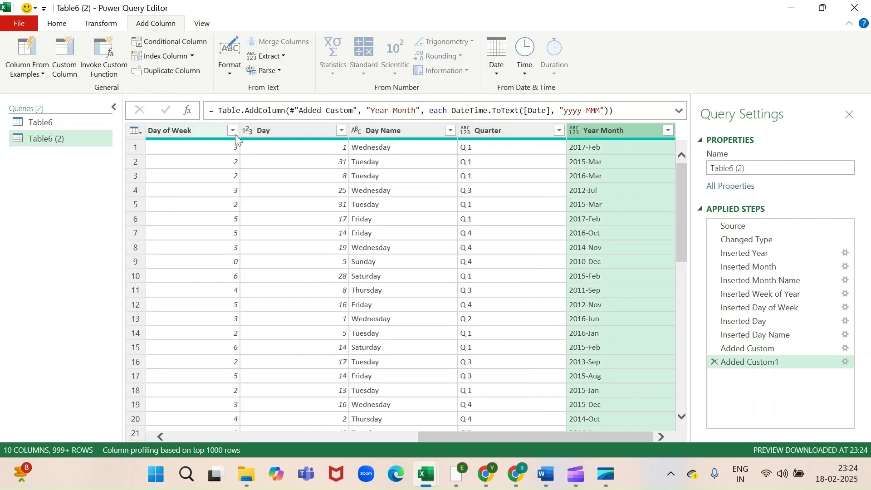
# - Add a 'Financial Month' custom column with the formula copied from Word, labelling dates FM4–FM9
pyautogui.click(68, 63)
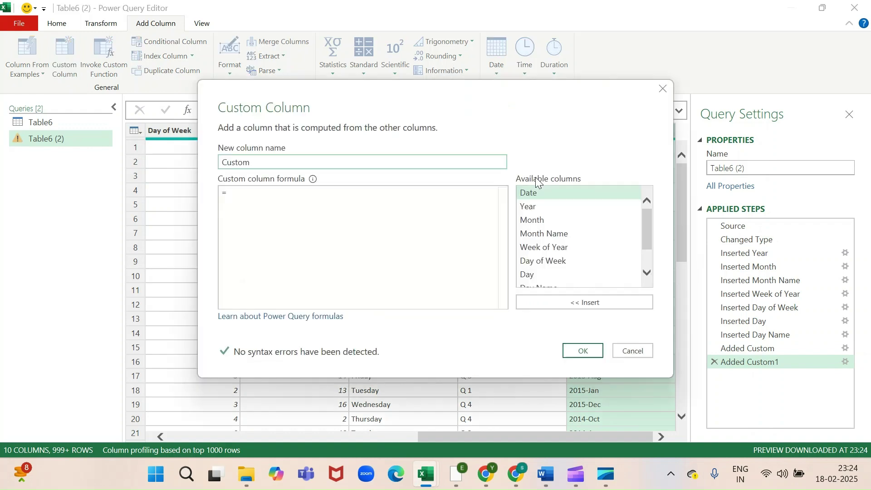
pyautogui.click(321, 163)
pyautogui.hotkey('alt', 'Tab')
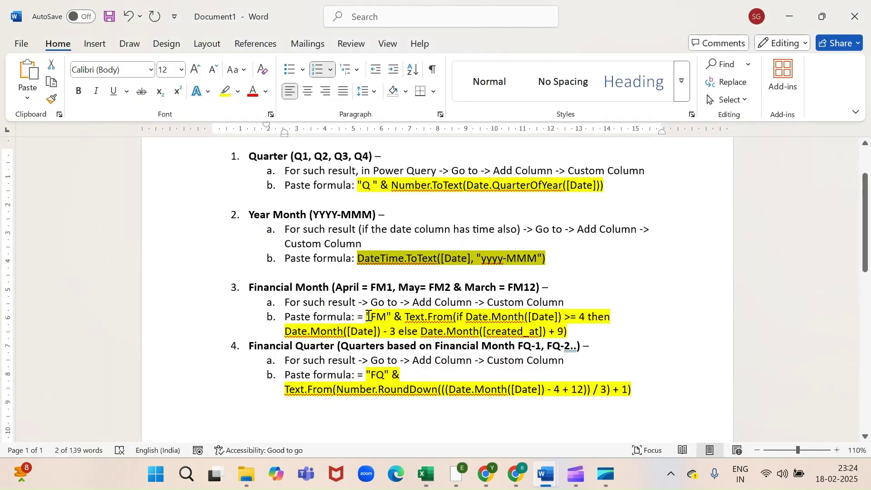
pyautogui.moveTo(368, 315); pyautogui.dragTo(568, 336)
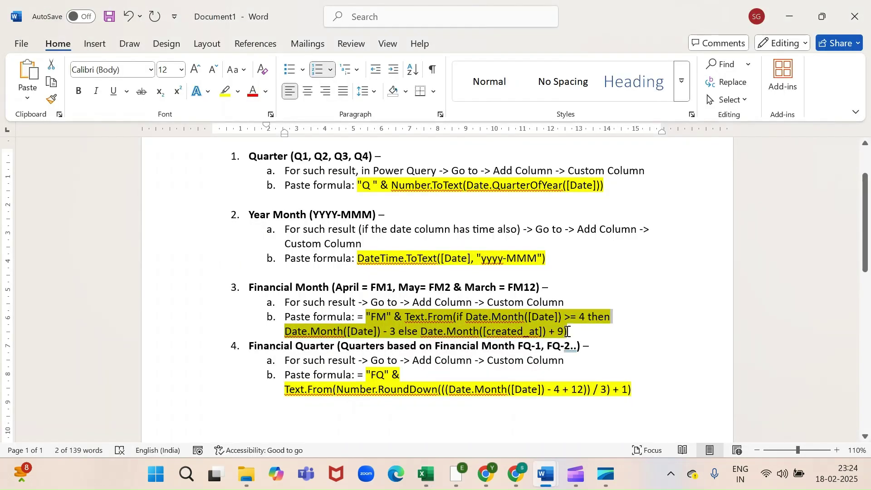
pyautogui.hotkey('alt', 'Tab')
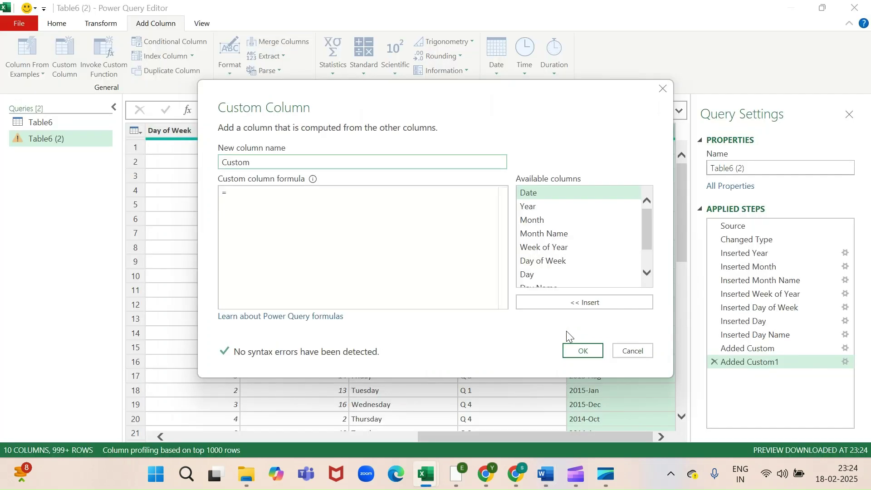
pyautogui.doubleClick(264, 162)
pyautogui.write('Financial Month')
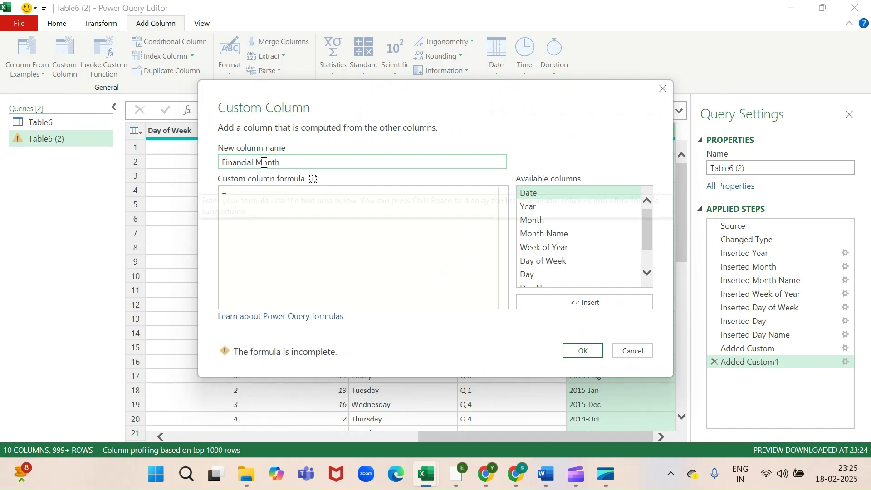
pyautogui.click(284, 233)
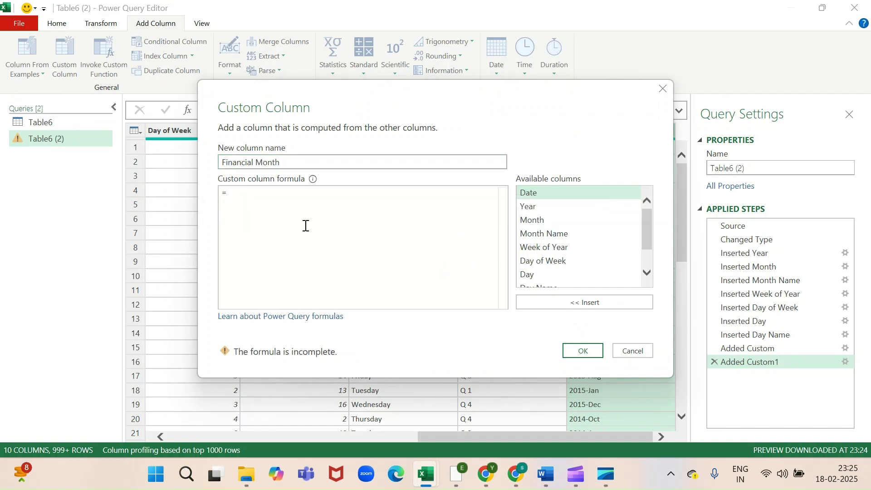
pyautogui.hotkey('ctrl', 'v')
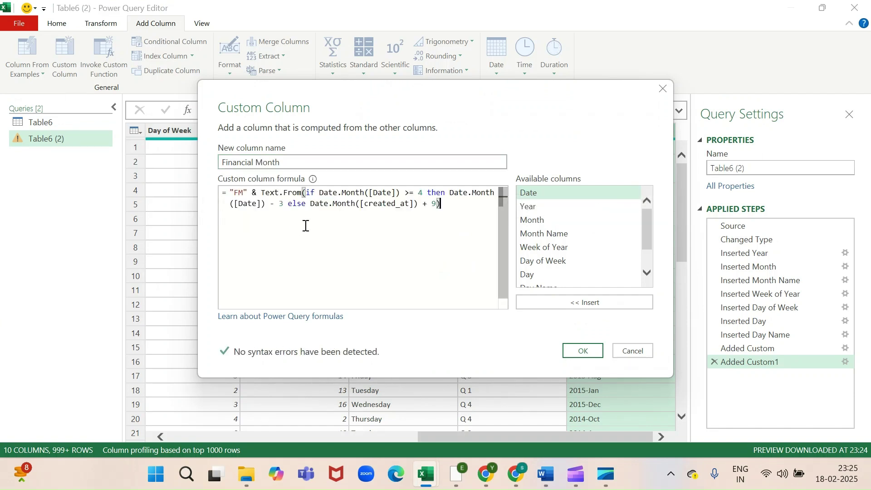
pyautogui.click(578, 351)
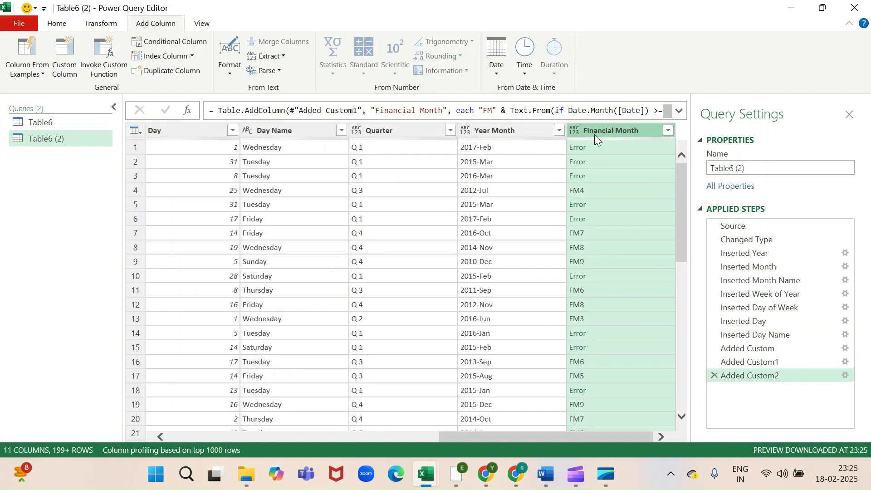
# - Replace created_at with Date in the Financial Month formula and set the column type to Text
pyautogui.moveTo(581, 139)
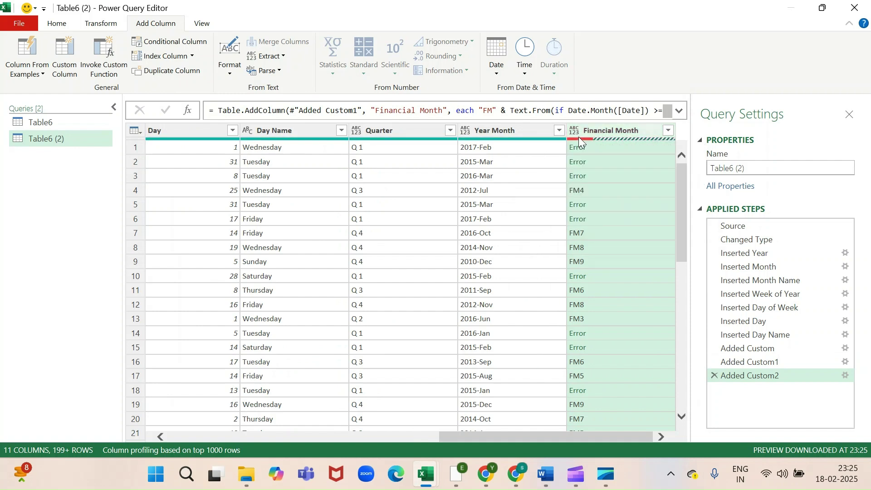
pyautogui.click(833, 375)
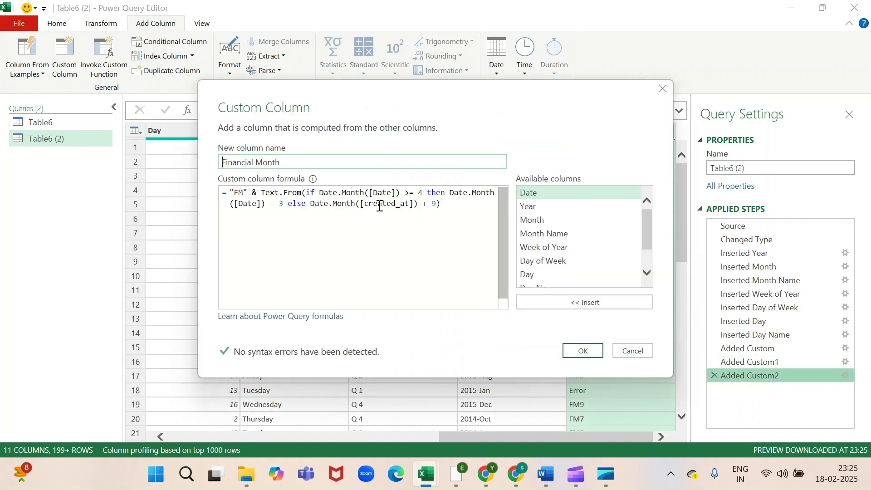
pyautogui.doubleClick(371, 204)
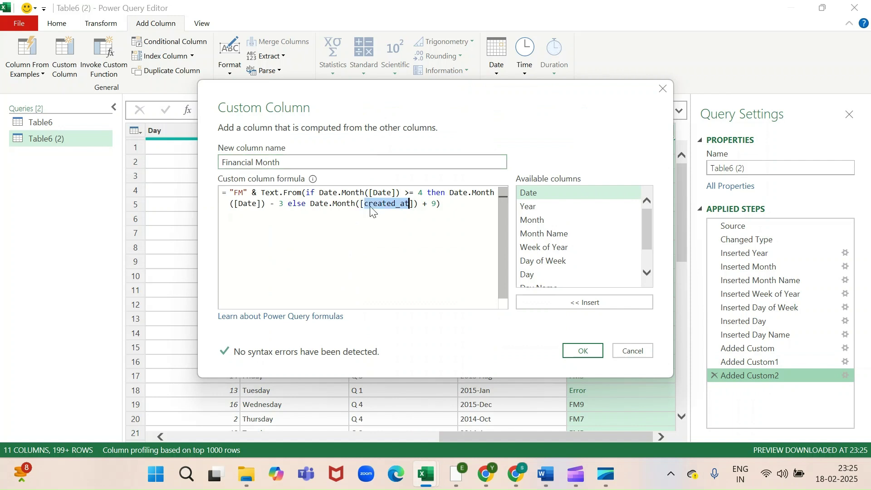
pyautogui.write('Date')
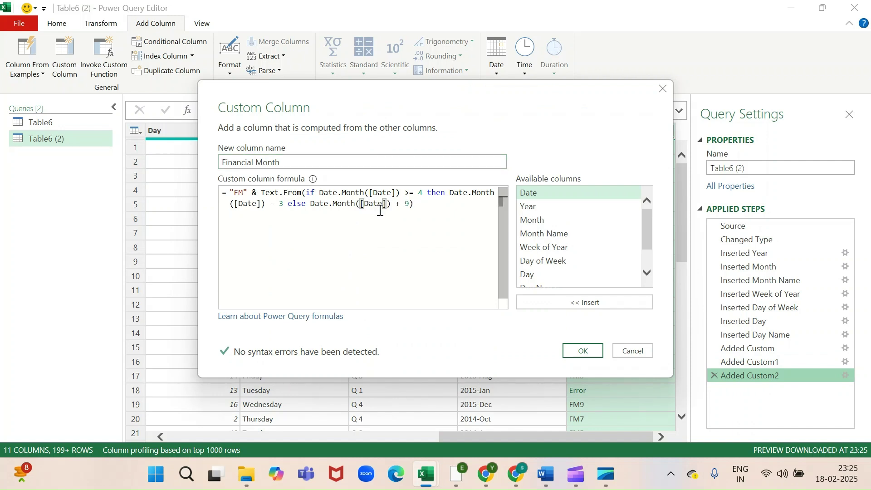
pyautogui.click(574, 347)
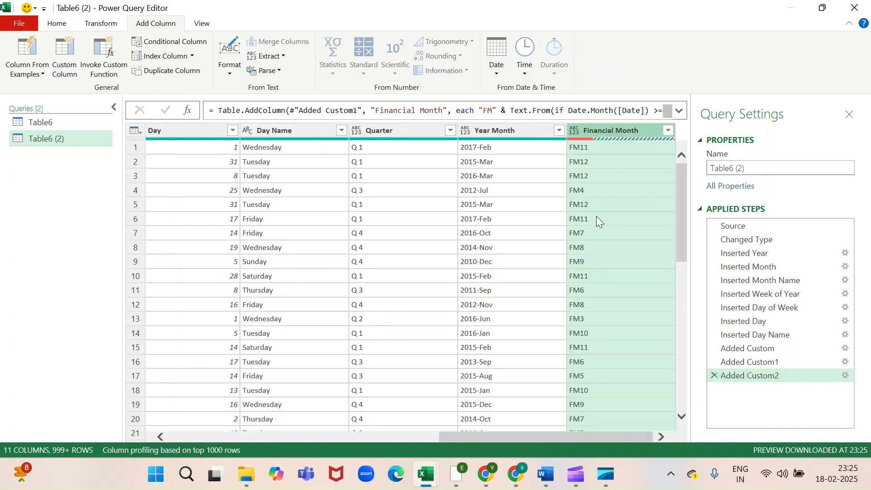
pyautogui.click(573, 131)
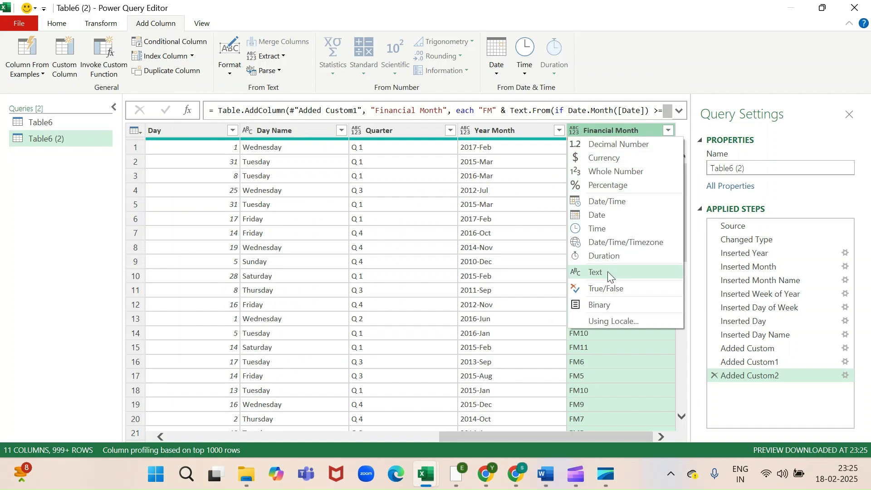
pyautogui.click(596, 273)
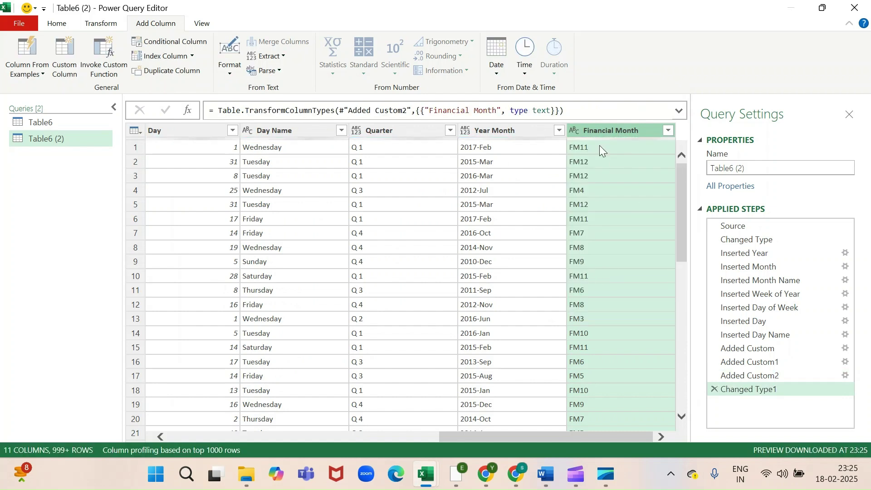
# - Add a custom column named Financial Quarter using the FQ formula copied from the Word notes
pyautogui.click(66, 58)
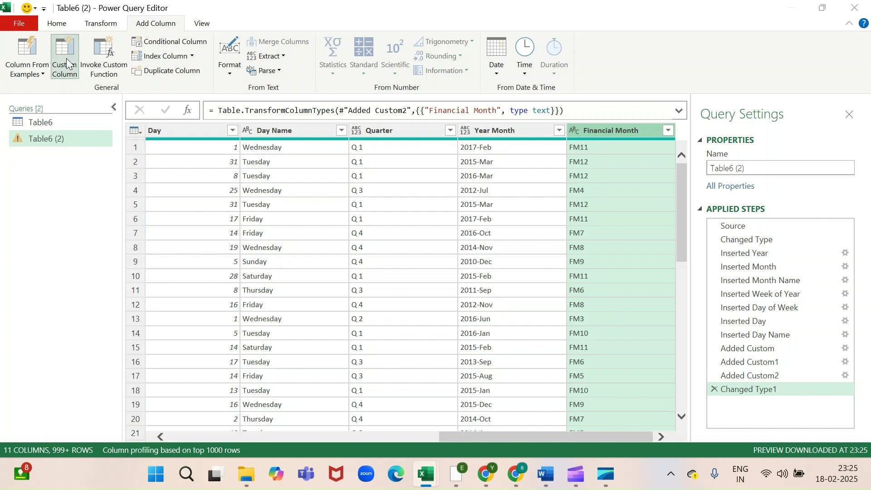
pyautogui.hotkey('alt', 'Tab')
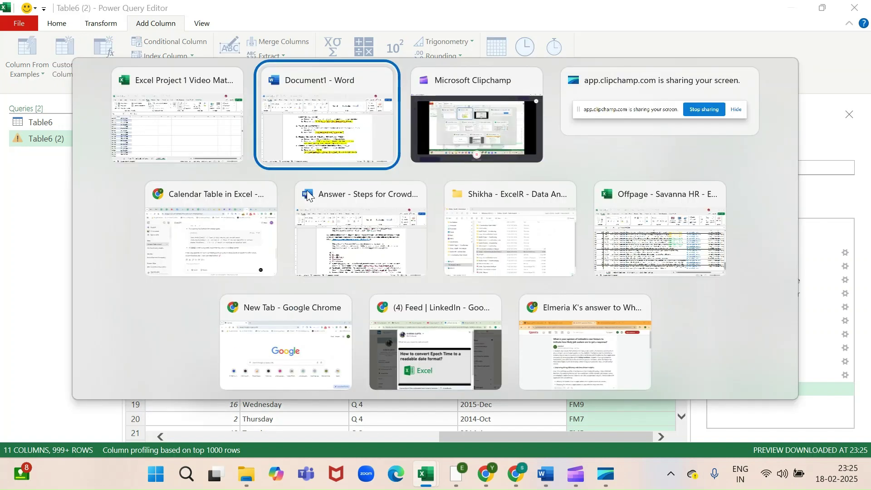
pyautogui.click(415, 387)
pyautogui.moveTo(415, 386); pyautogui.dragTo(630, 387)
pyautogui.hotkey('ctrl', 'c')
pyautogui.hotkey('alt', 'Tab')
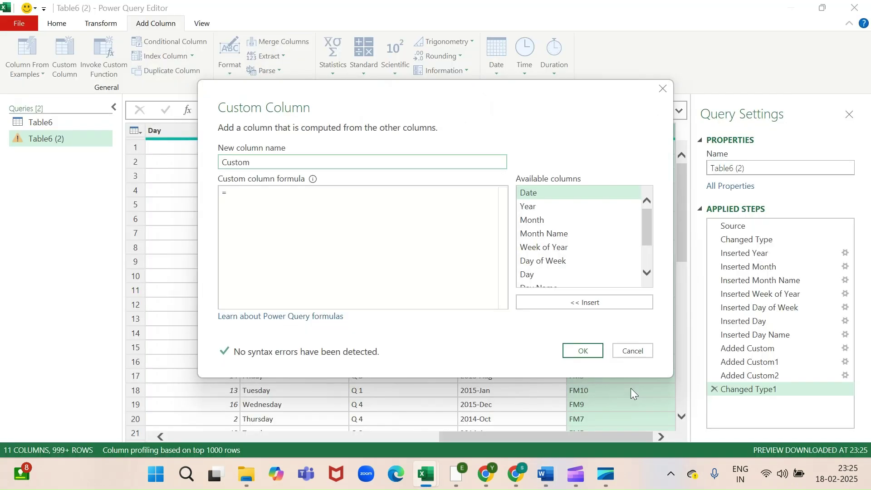
pyautogui.doubleClick(387, 162)
pyautogui.write('Financial Quarter')
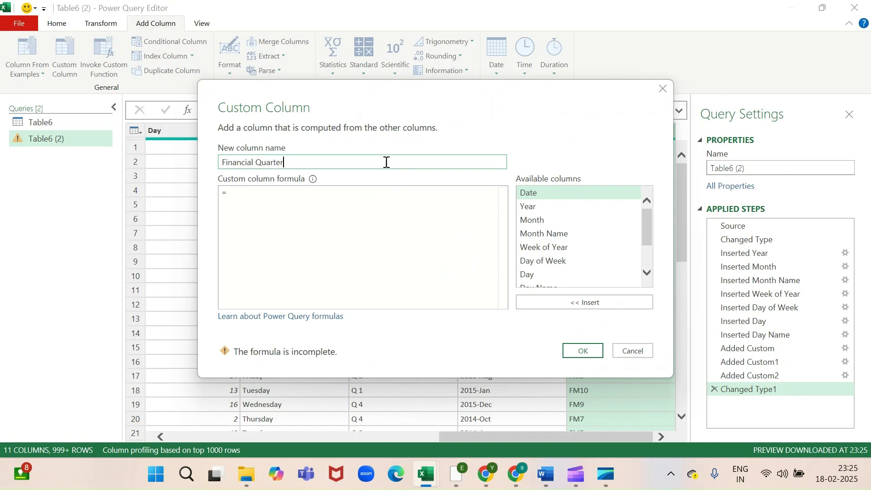
pyautogui.click(376, 206)
pyautogui.hotkey('ctrl', 'v')
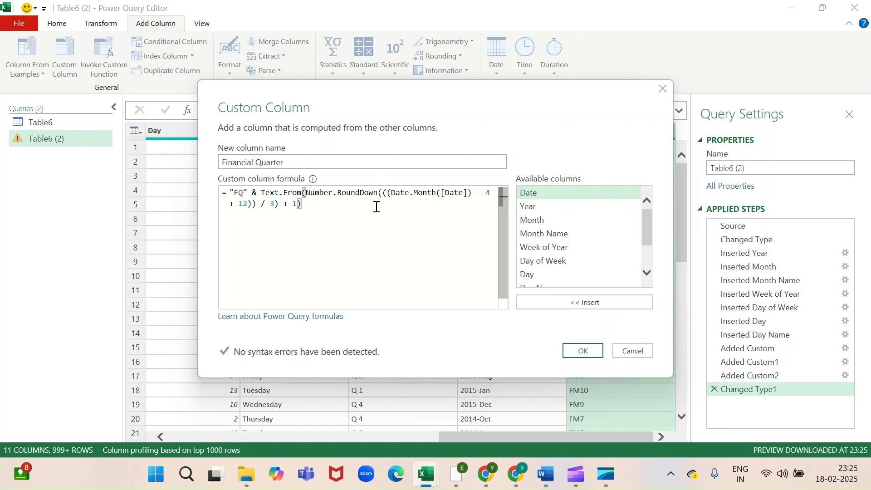
pyautogui.click(581, 357)
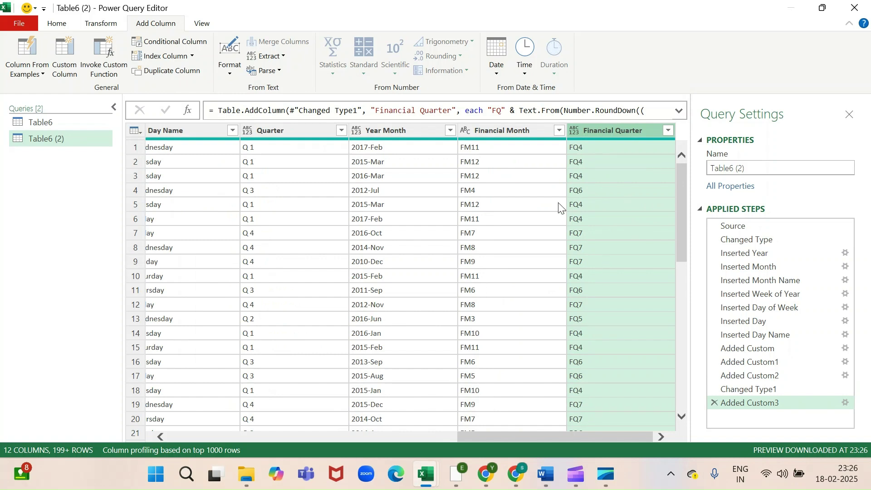
# - Close & Load the query, loading 3,65,892 rows into a new Table6 (2) worksheet
pyautogui.moveTo(493, 436); pyautogui.dragTo(165, 455)
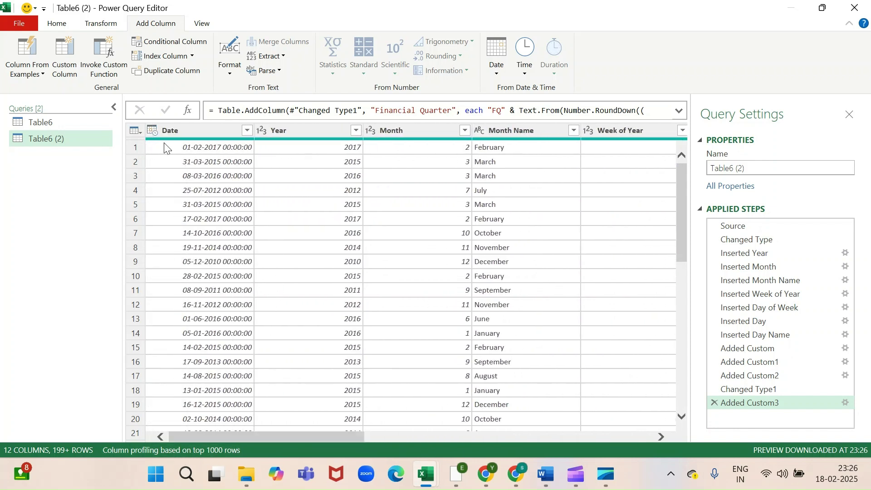
pyautogui.click(59, 25)
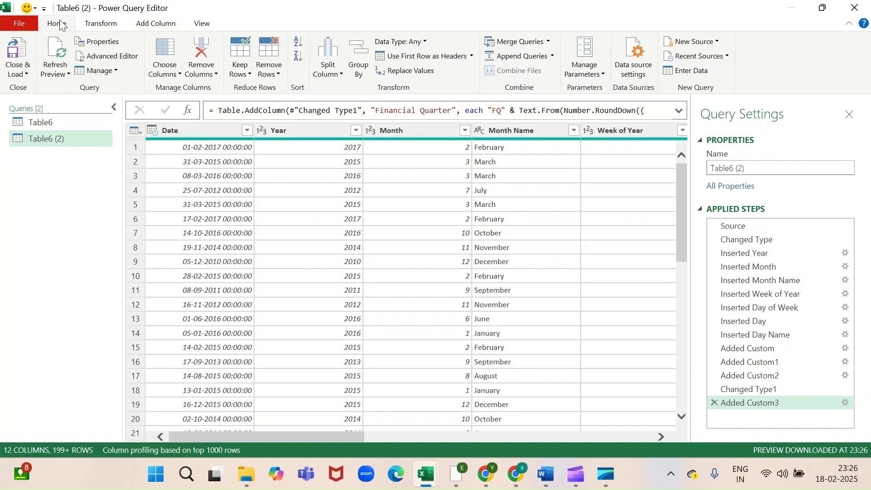
pyautogui.click(15, 56)
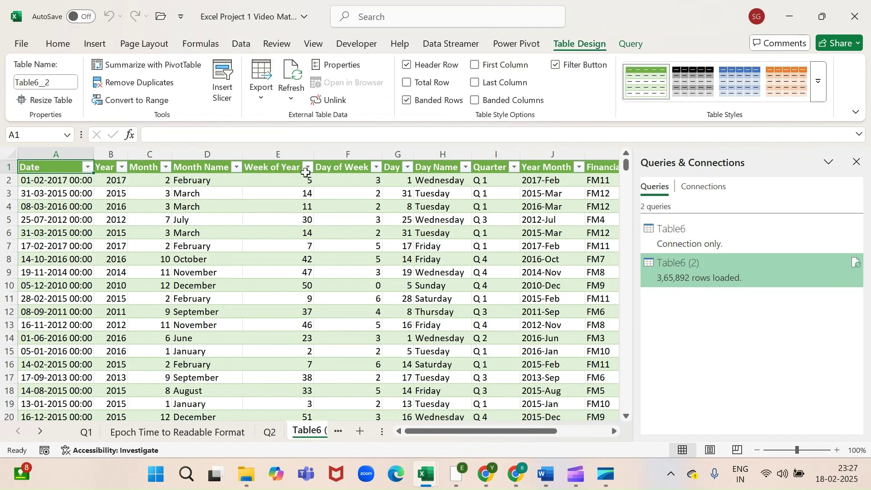
# - Close the Queries & Connections pane so the table shows through the Financial Quarter column
pyautogui.click(858, 163)
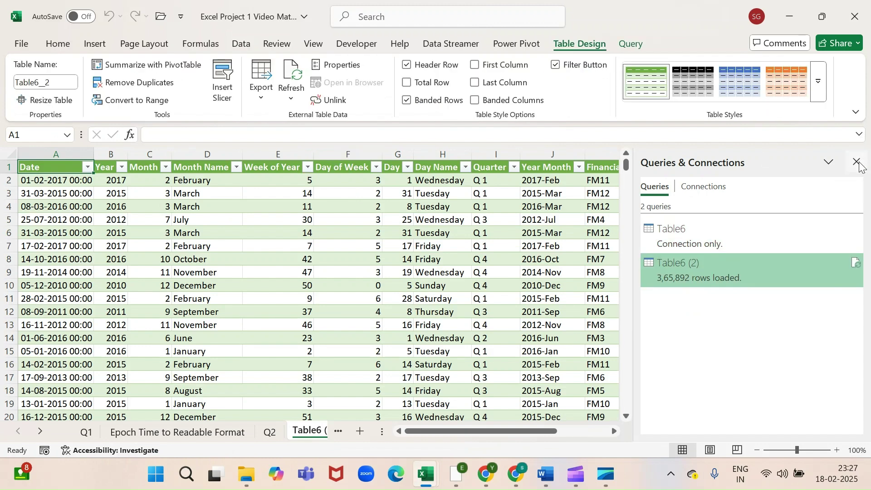